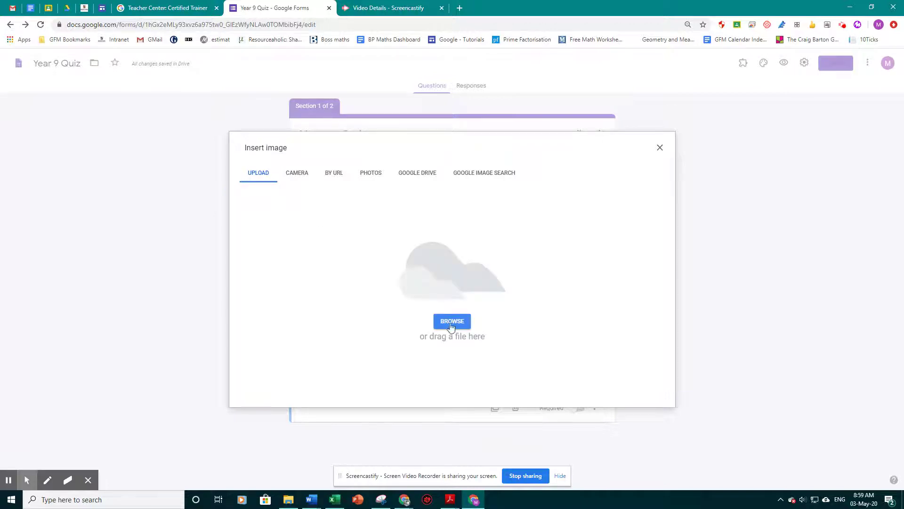
- Upload the freddie-mercury photo from the Music Photos folder into the first Round 1 question
click(451, 325)
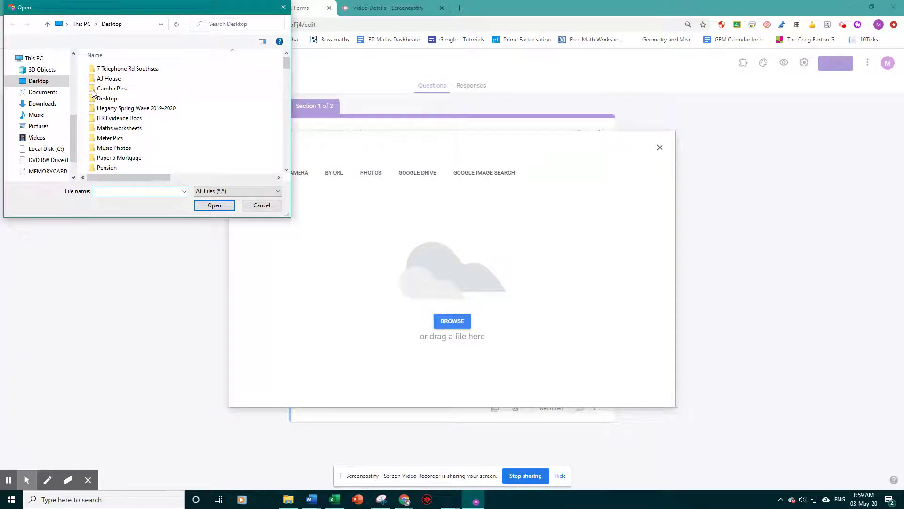
double_click(120, 149)
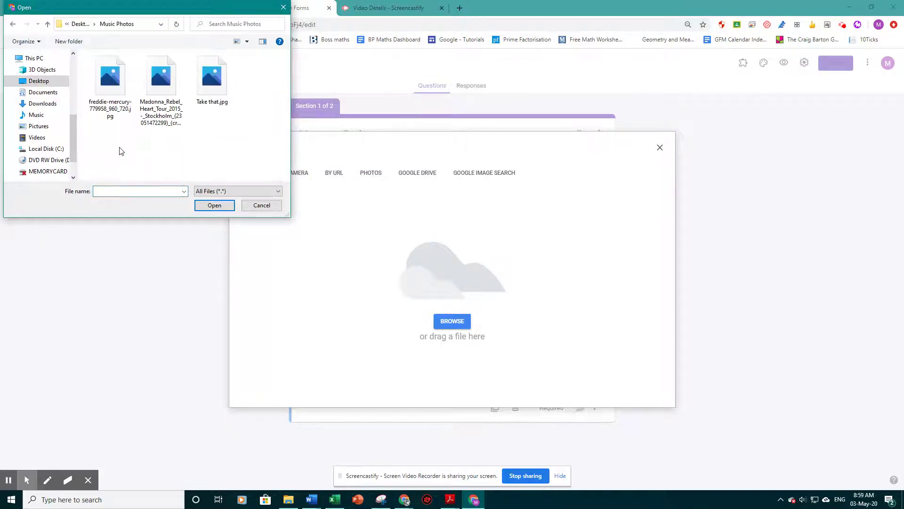
double_click(106, 80)
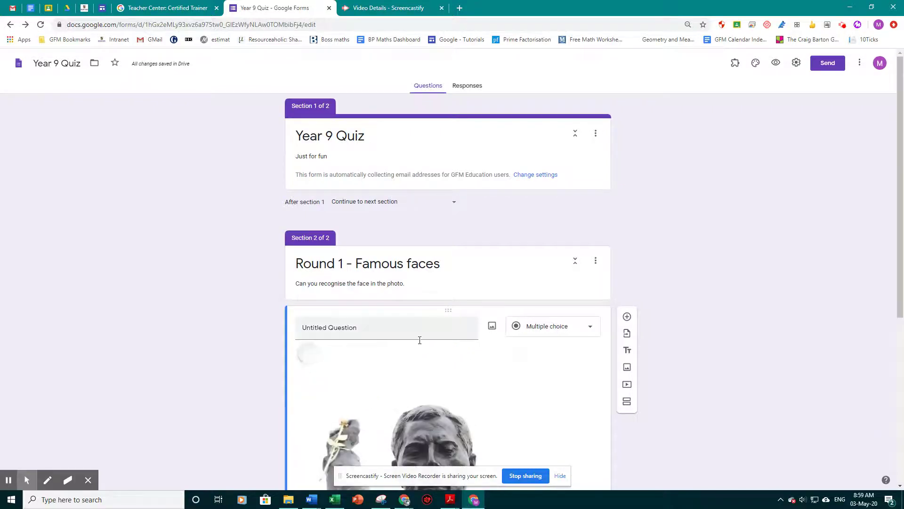
- Resize the inserted statue photo down to a small thumbnail above the answer options
scroll(402, 347, down, 4)
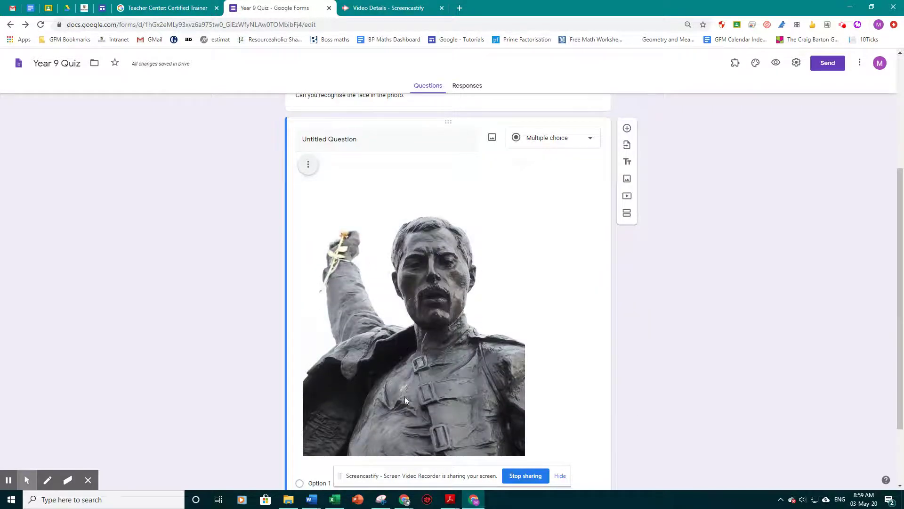
click(436, 311)
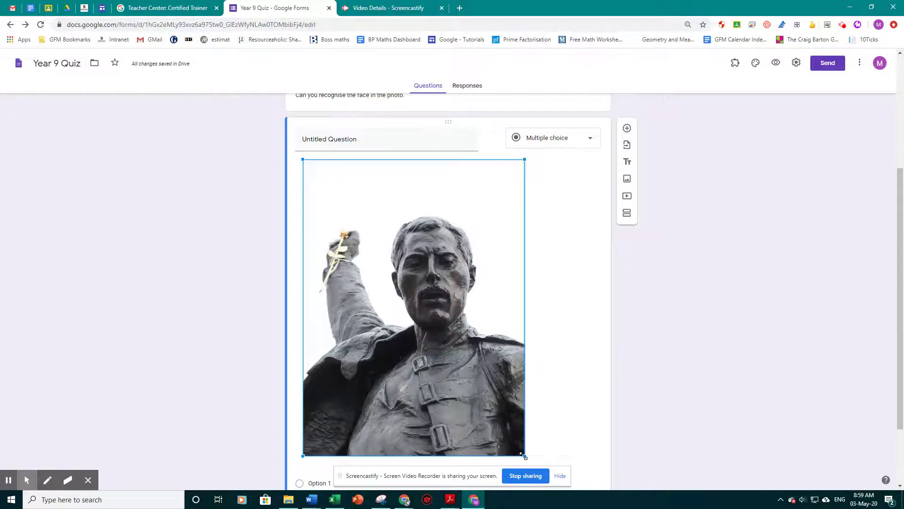
drag(524, 454, 387, 238)
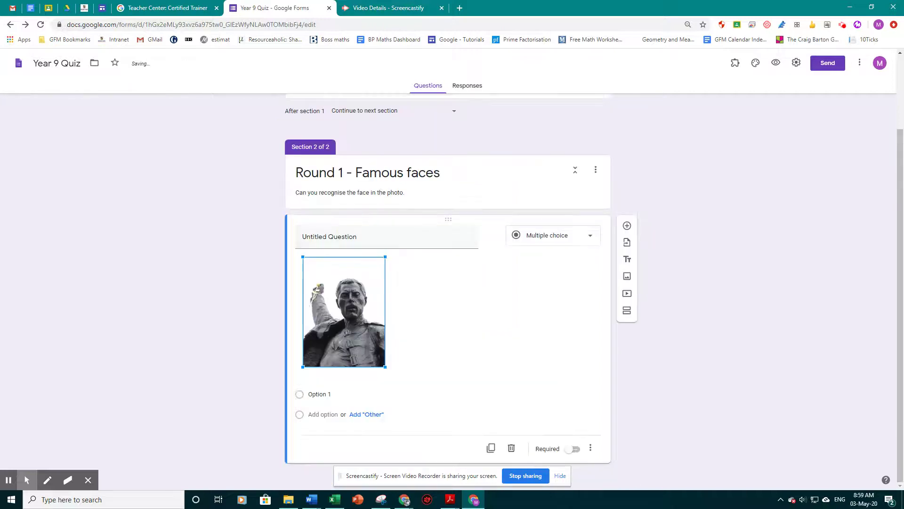
- Title the photo question 'Who is this?'
click(364, 236)
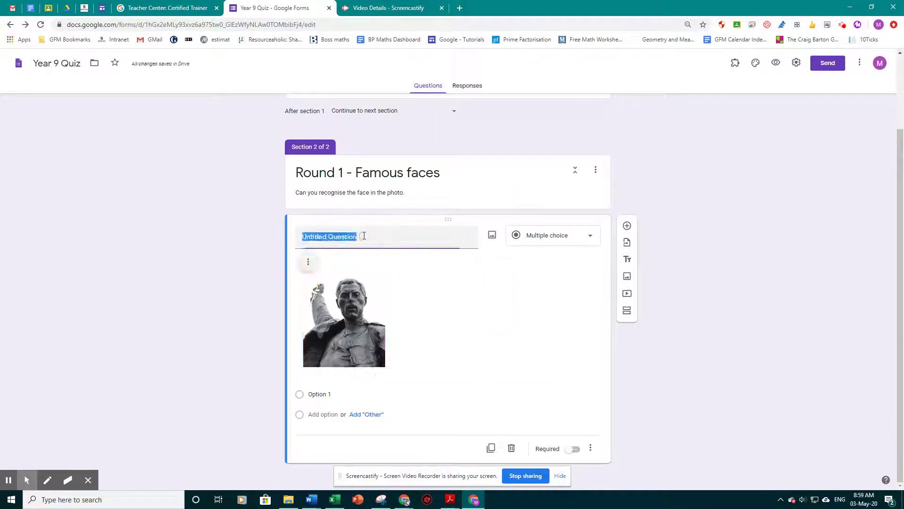
text(Who)
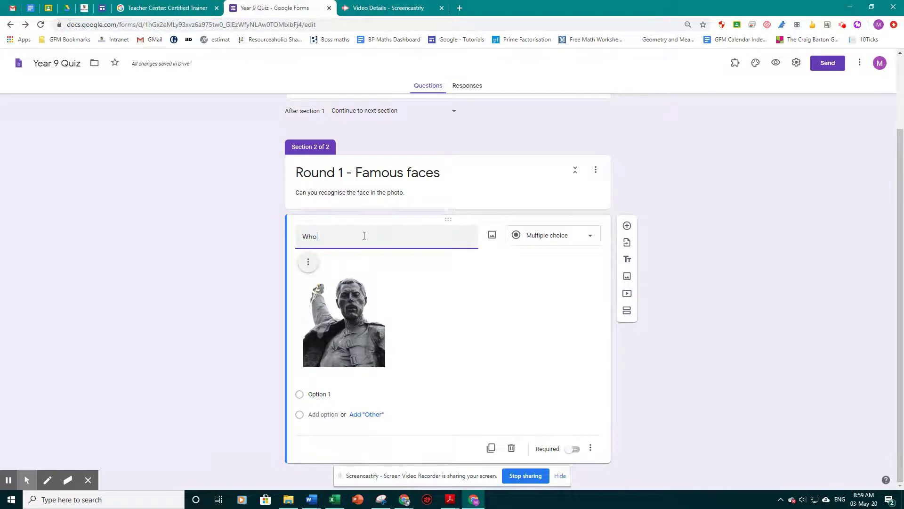
text( is this@)
key(BackSpace)
text(?)
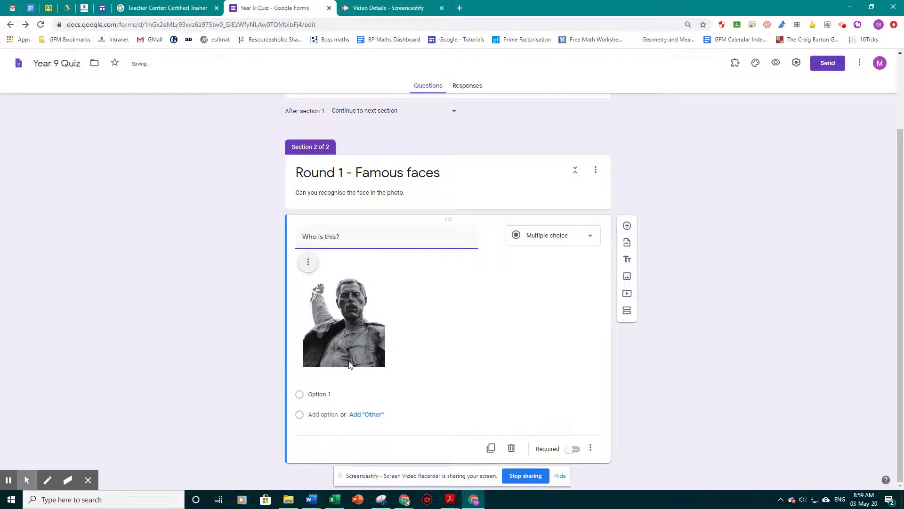
- Enter answer options Phil Collins, Freddie Mercury, Prince Charles and Winston Churchill
click(318, 393)
mouse_move(50, 460)
text(P)
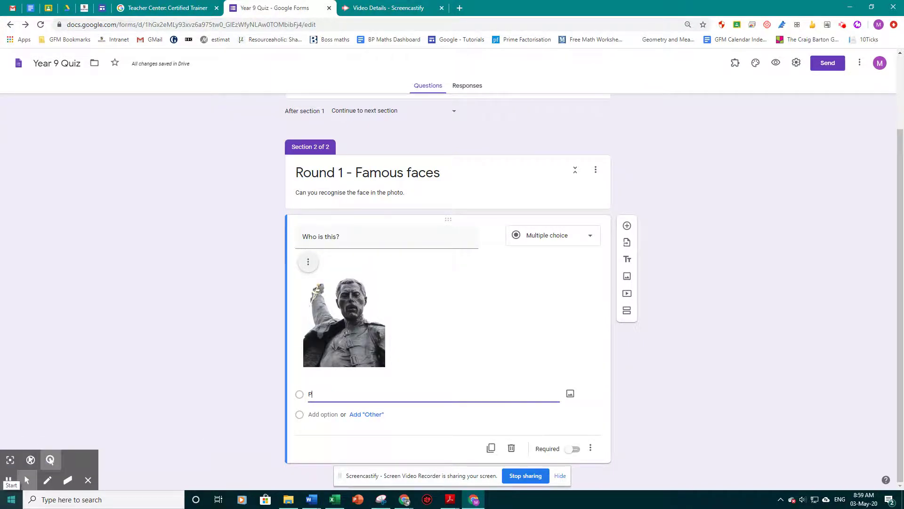
text(hil Collins)
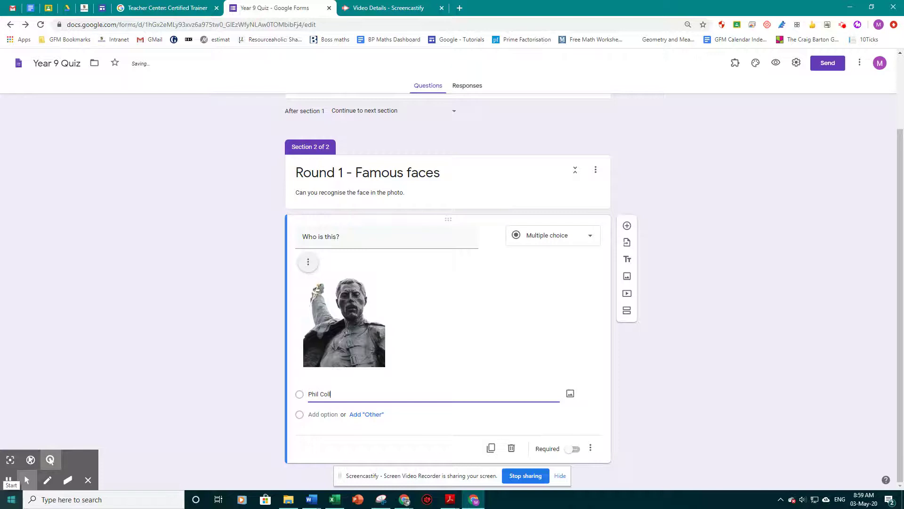
click(320, 414)
text(Fr)
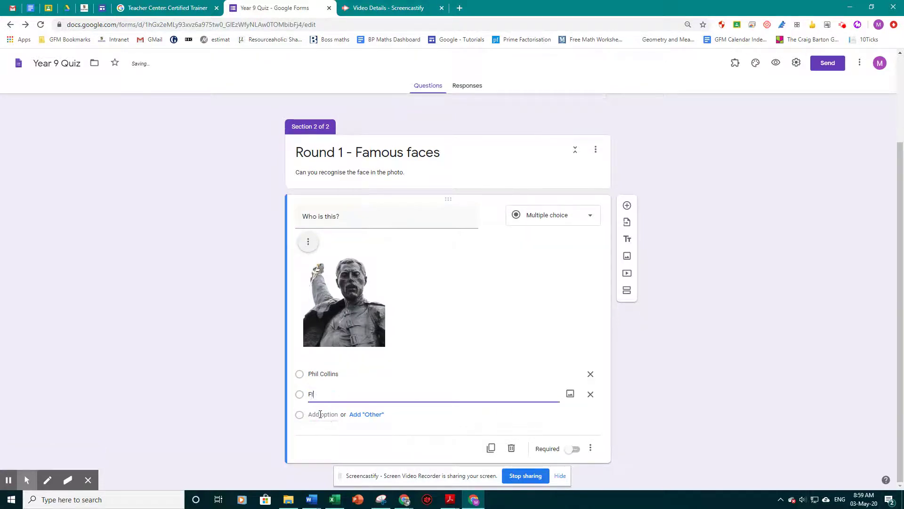
text(eddie Mercury)
click(316, 413)
text(Pri)
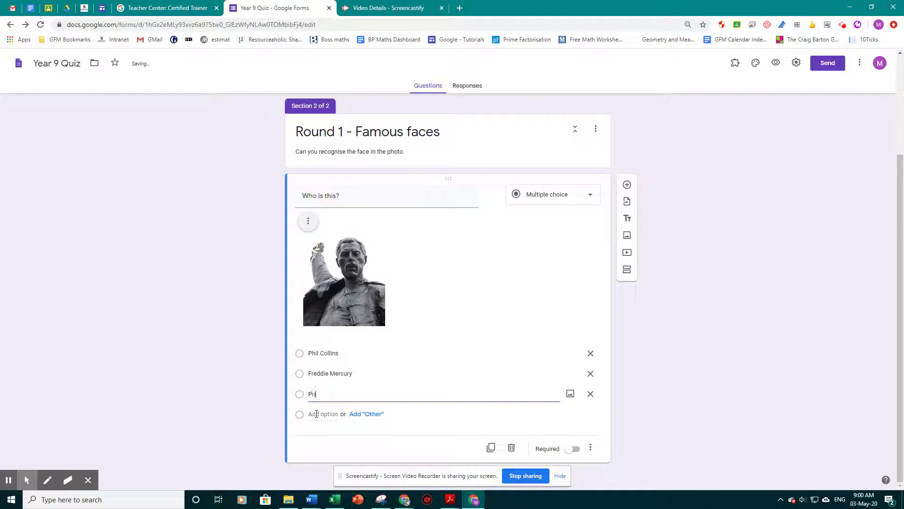
text(nce Charles)
click(317, 413)
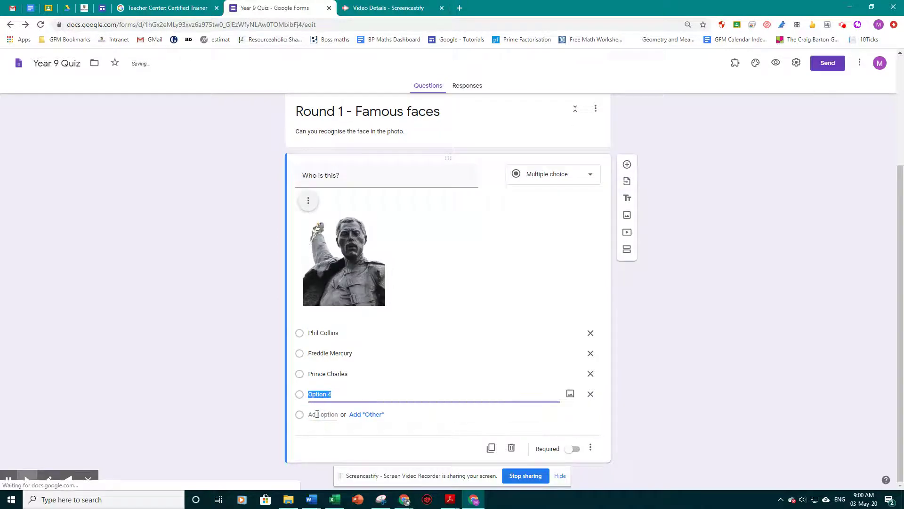
text(Wins)
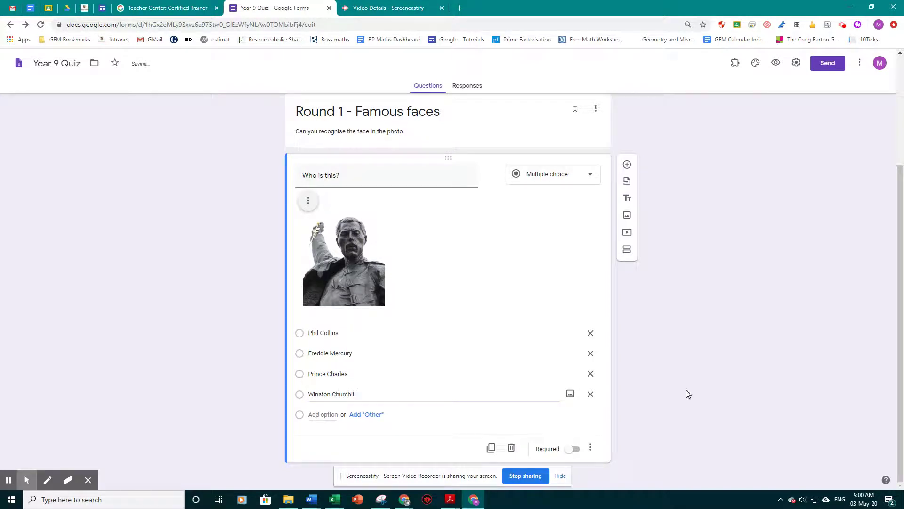
click(738, 385)
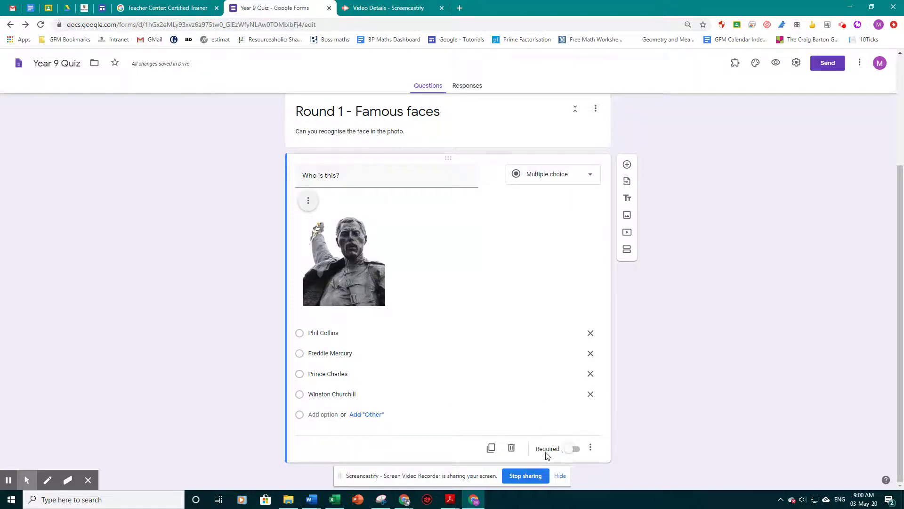
click(575, 449)
click(575, 450)
click(590, 451)
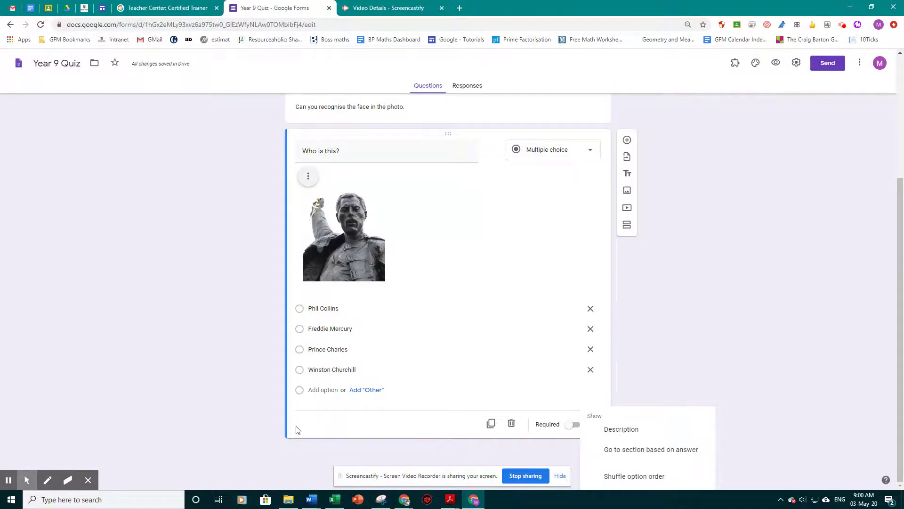
click(234, 426)
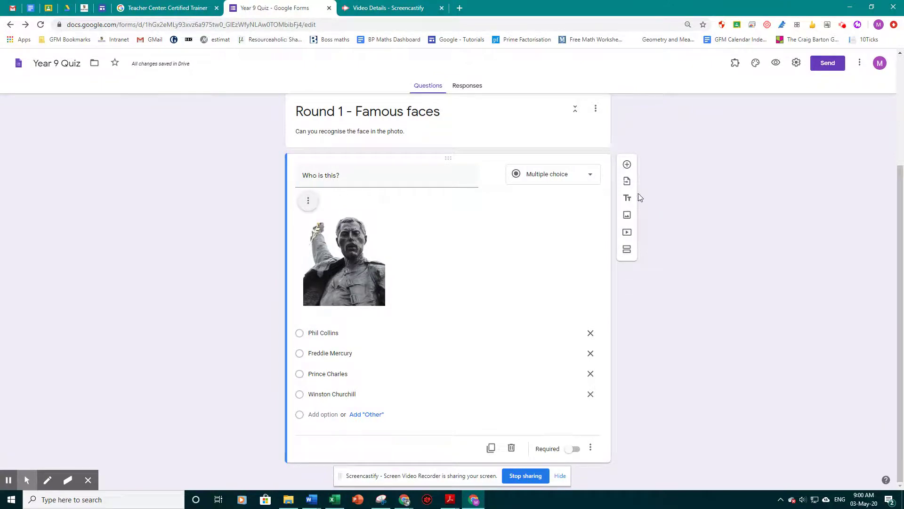
- Add a second short-answer question titled 'Who is this?' and begin inserting its image
click(628, 165)
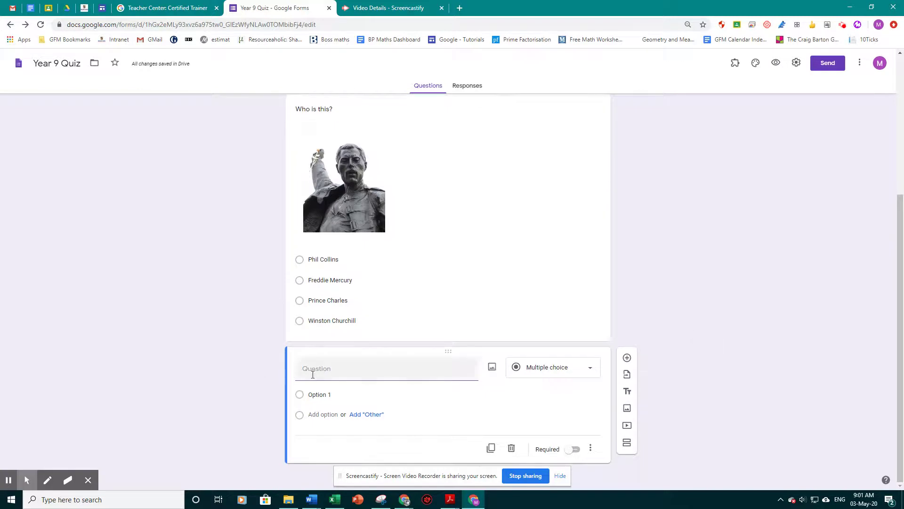
click(312, 372)
text(Who is this?)
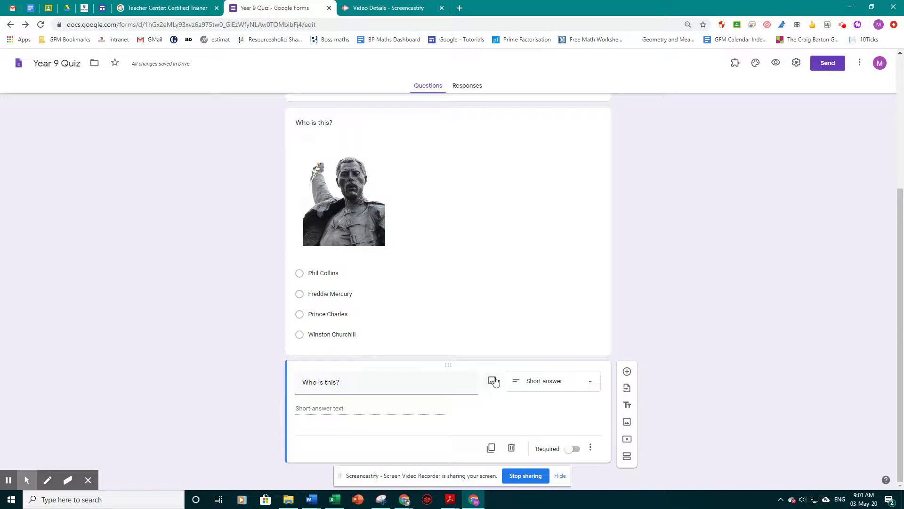
click(492, 383)
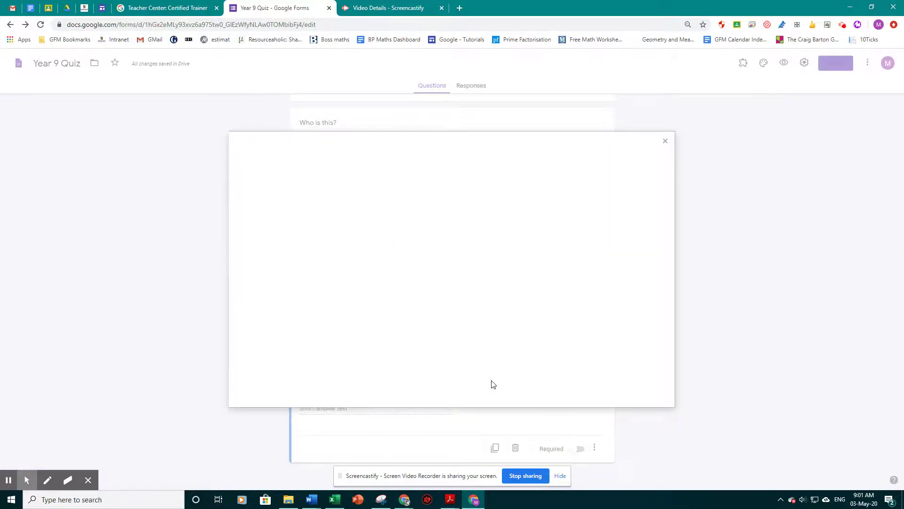
- Upload the Madonna photo into the short-answer 'Who is this?' question
click(463, 324)
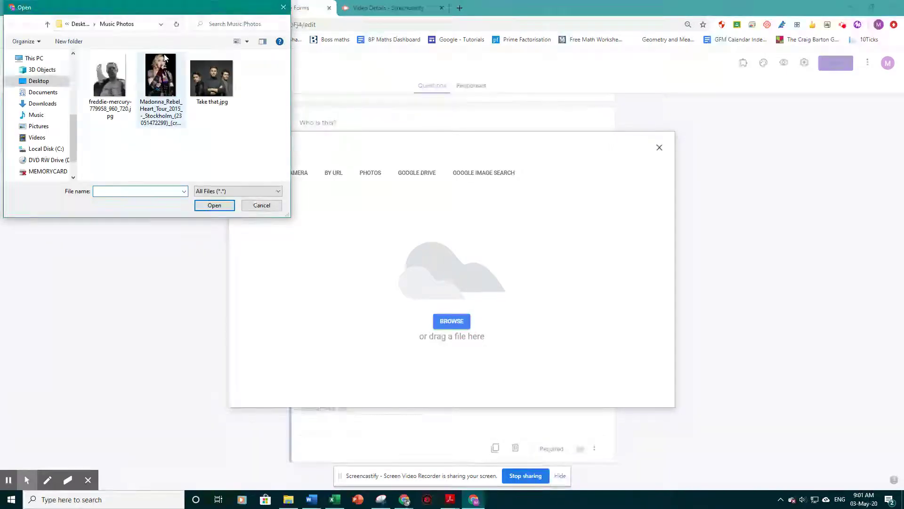
click(160, 121)
click(206, 206)
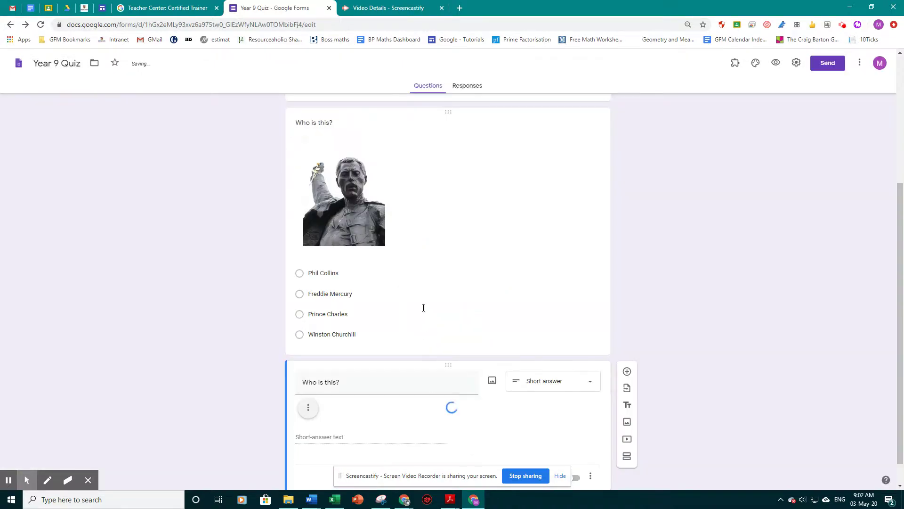
- Shrink the Madonna photo to a small thumbnail and make the question required
scroll(411, 349, down, 6)
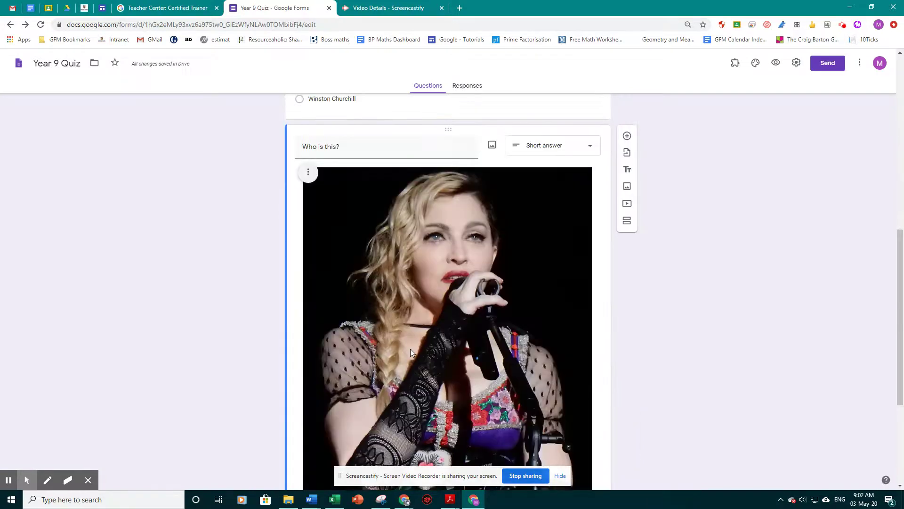
click(468, 337)
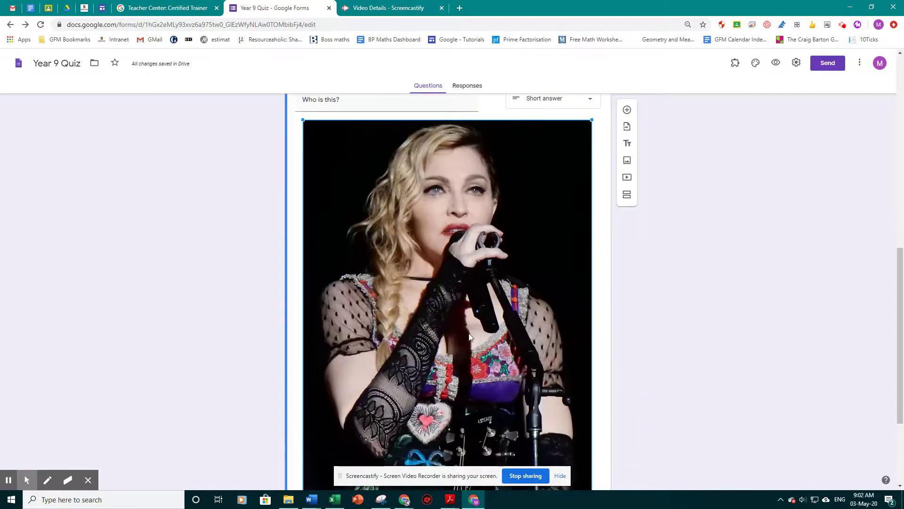
scroll(468, 332, down, 1)
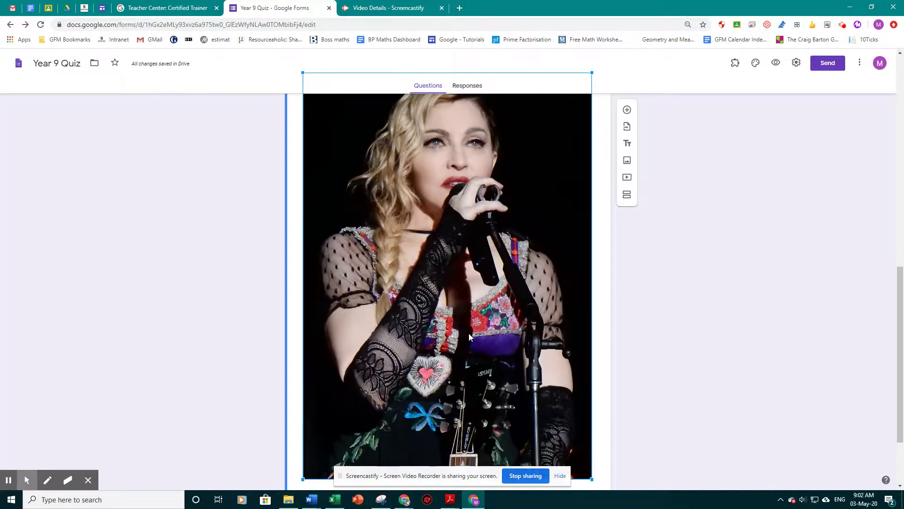
scroll(489, 378, down, 1)
scroll(489, 378, down, 2)
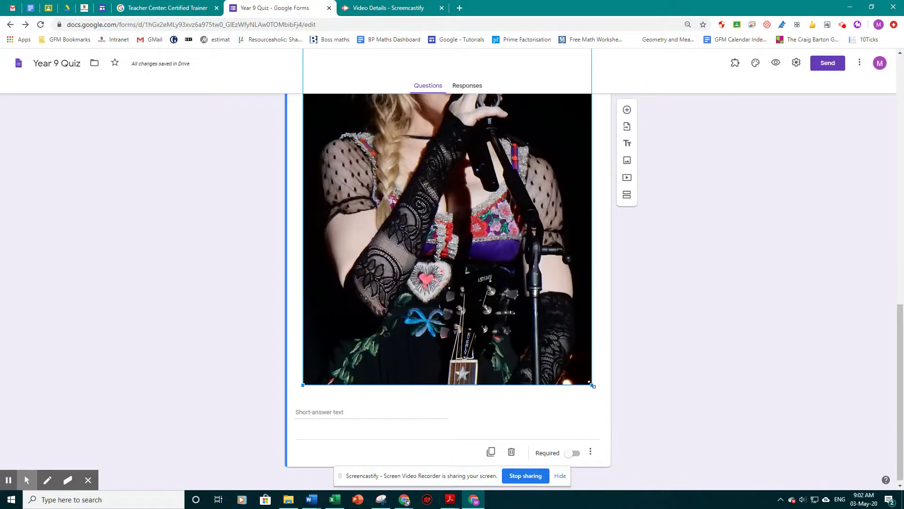
drag(592, 385, 408, 131)
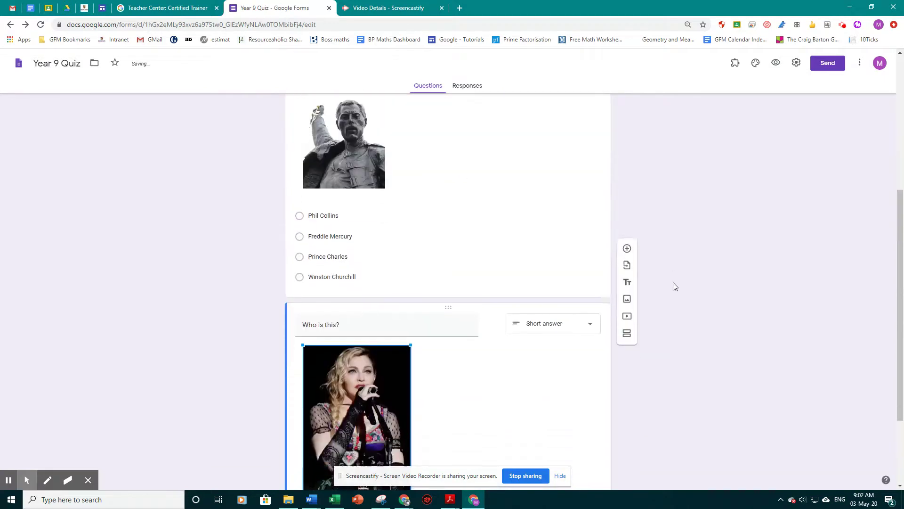
drag(410, 427, 389, 396)
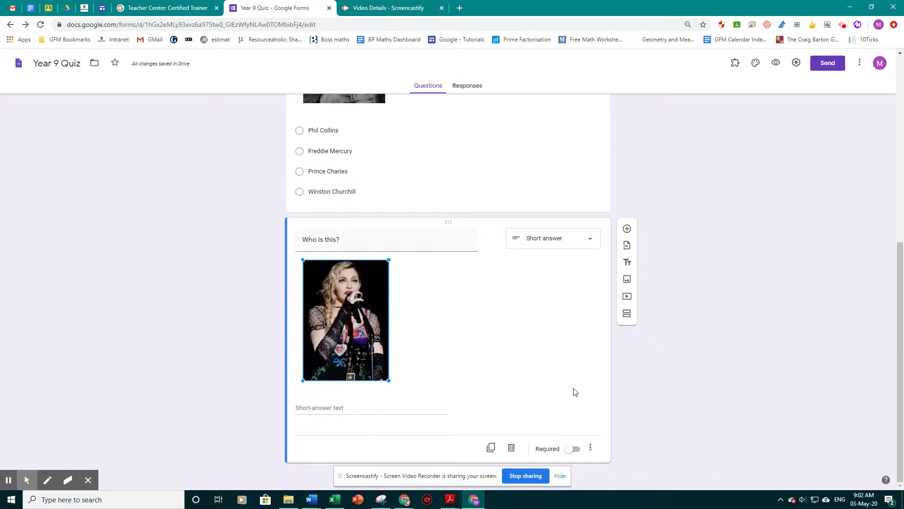
click(576, 451)
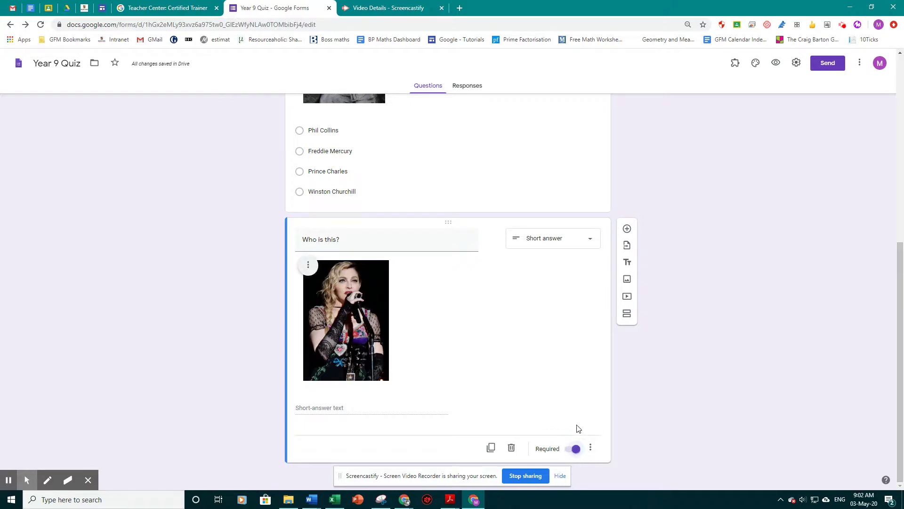
- Add a Checkboxes question titled 'Which performers are in this photo?' and start adding its image
click(626, 231)
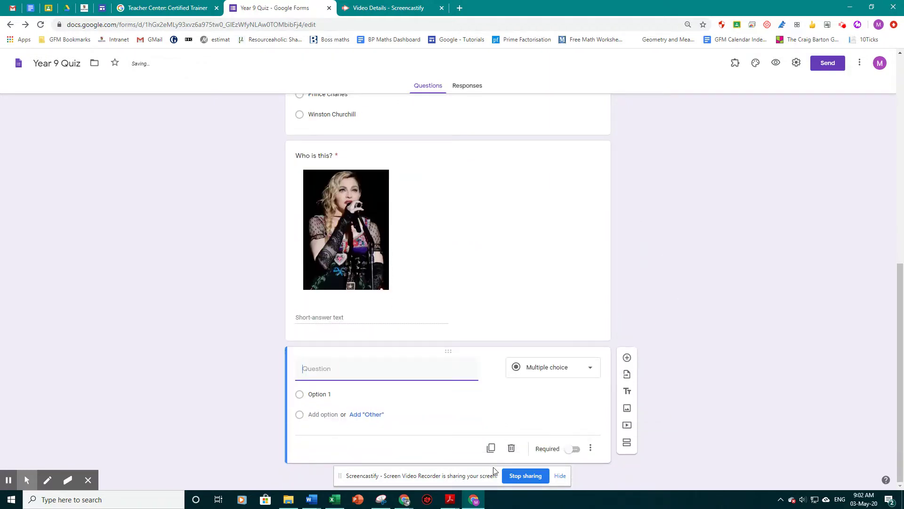
text(Which performers are in this photo?)
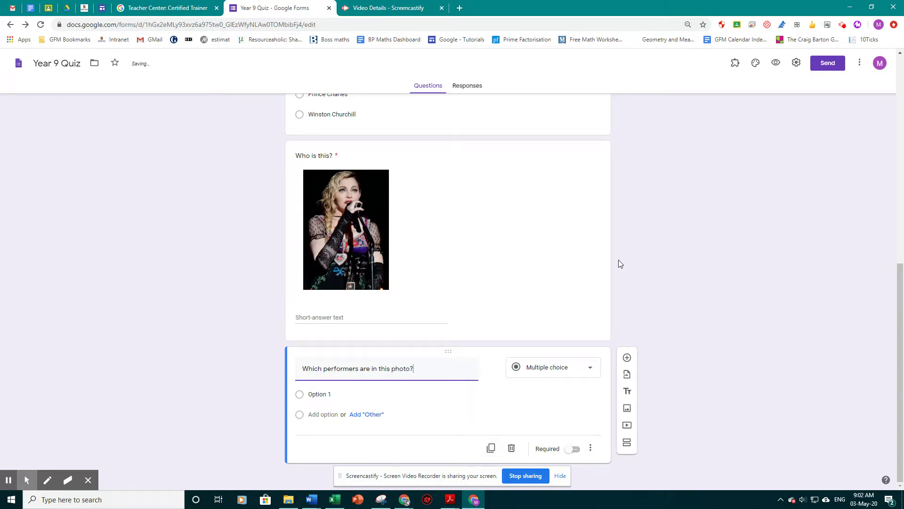
click(569, 366)
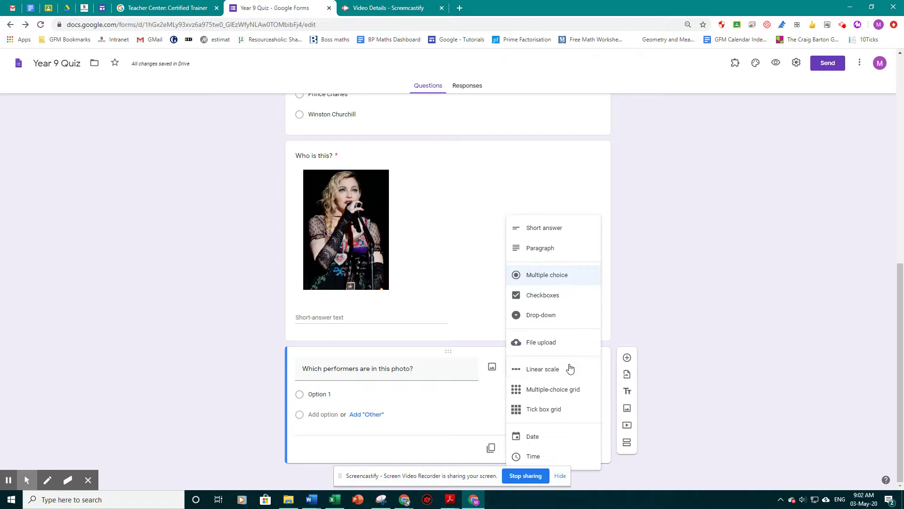
click(558, 295)
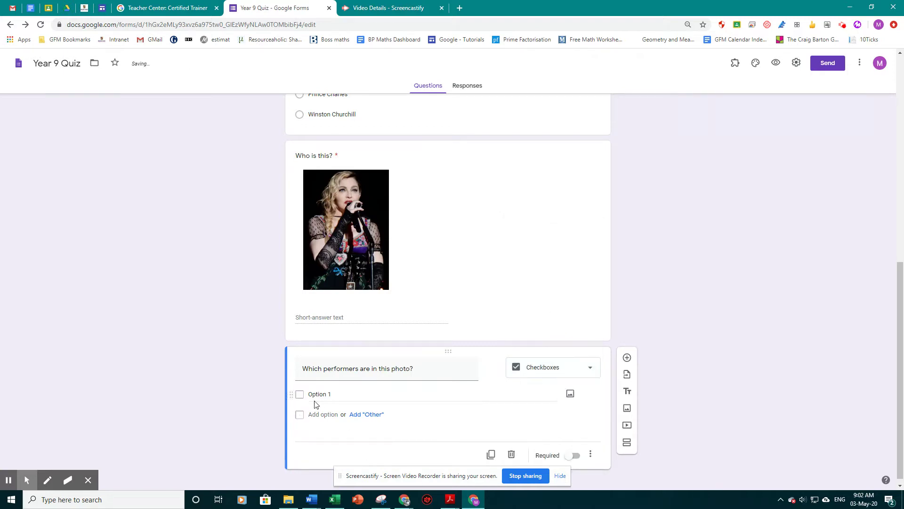
click(492, 367)
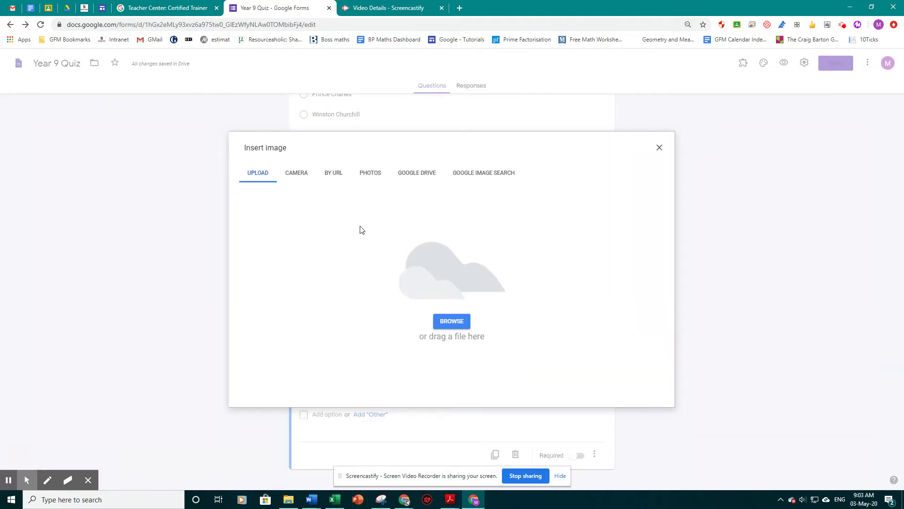
- Upload Take that.jpg into the 'Which performers are in this photo?' question
click(442, 322)
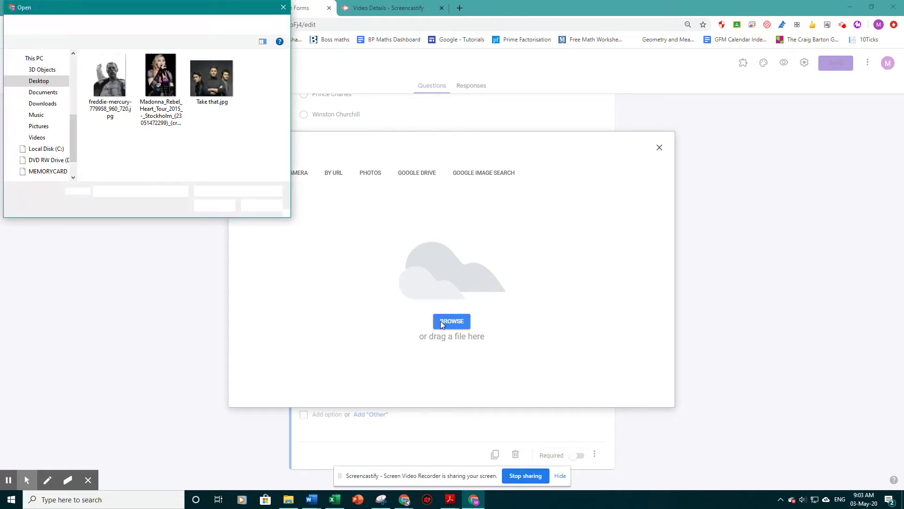
double_click(212, 77)
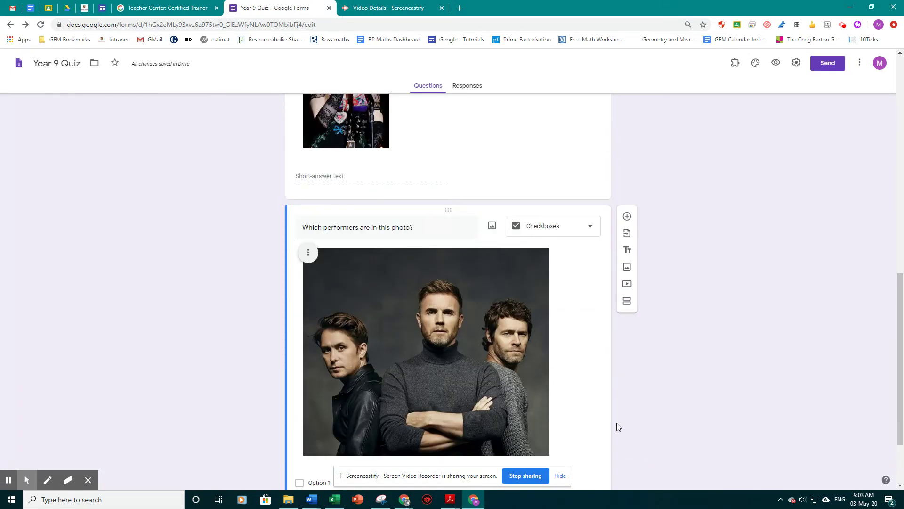
scroll(618, 427, down, 2)
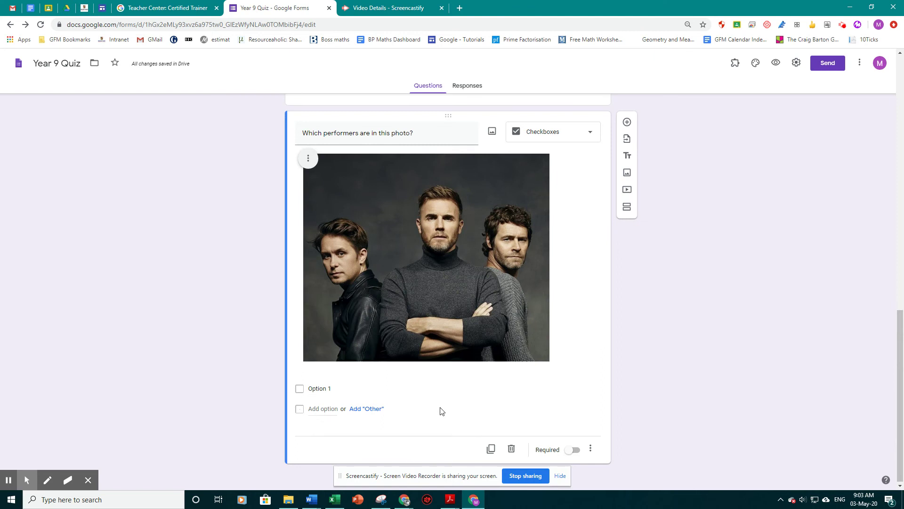